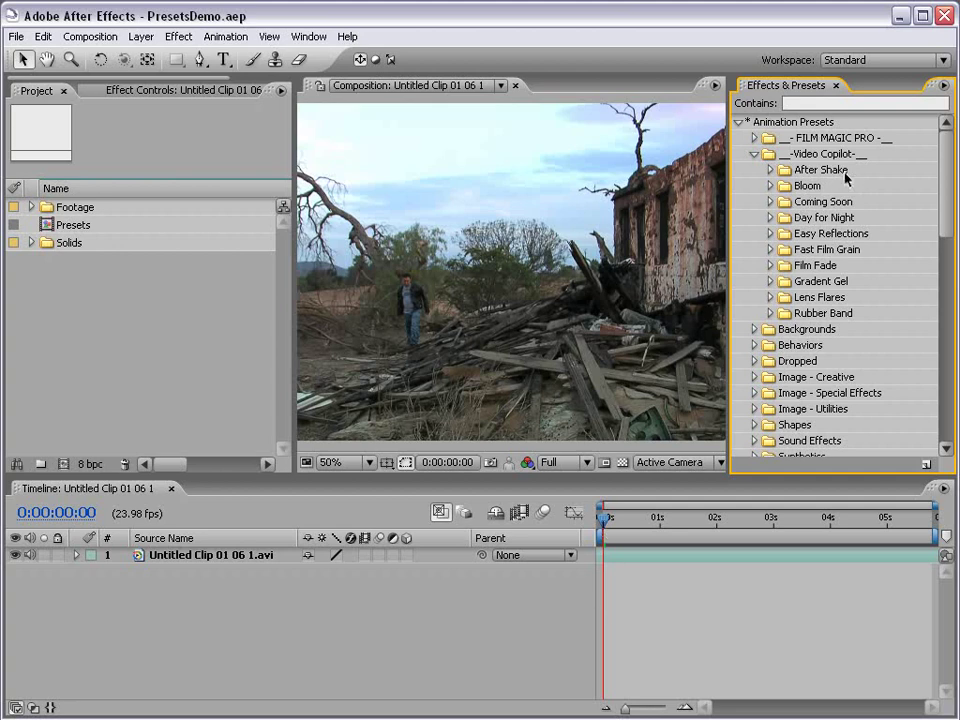
Step: Expand the Video Copilot After Shake folder to show AfterShake_Footage, AfterShake_Null and AfterShakePro_Null
{"action": "left_click", "coordinate": [770, 171]}
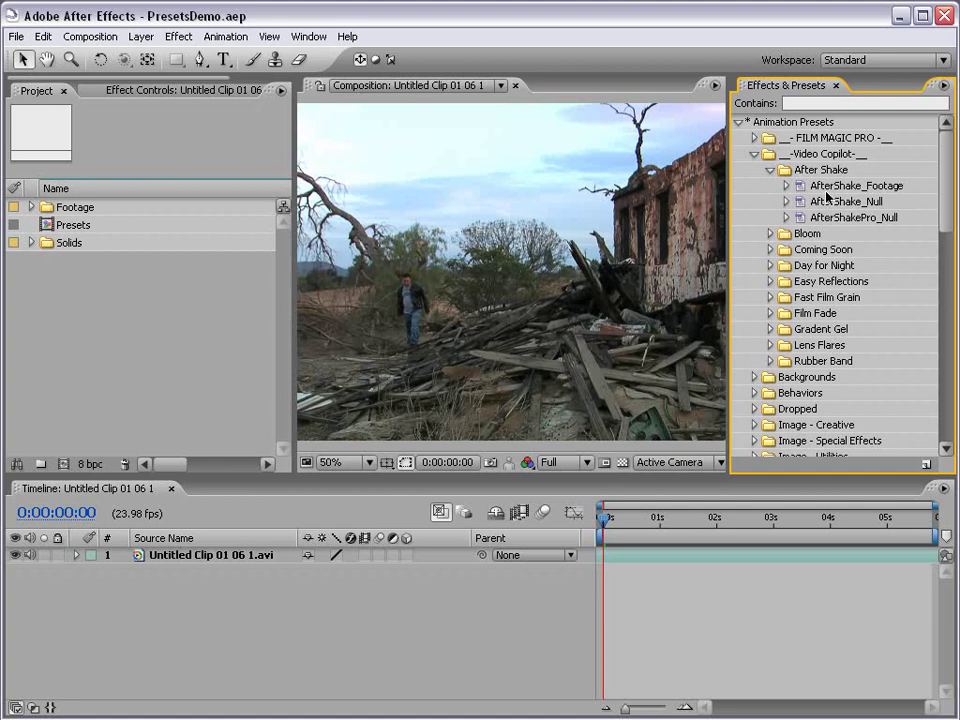
Step: Apply AfterShake_Footage to the desert ruin clip, collapse FX_Motion Tile and FX_Transform, and RAM preview
{"action": "left_click_drag", "start_coordinate": [836, 190], "coordinate": [611, 557]}
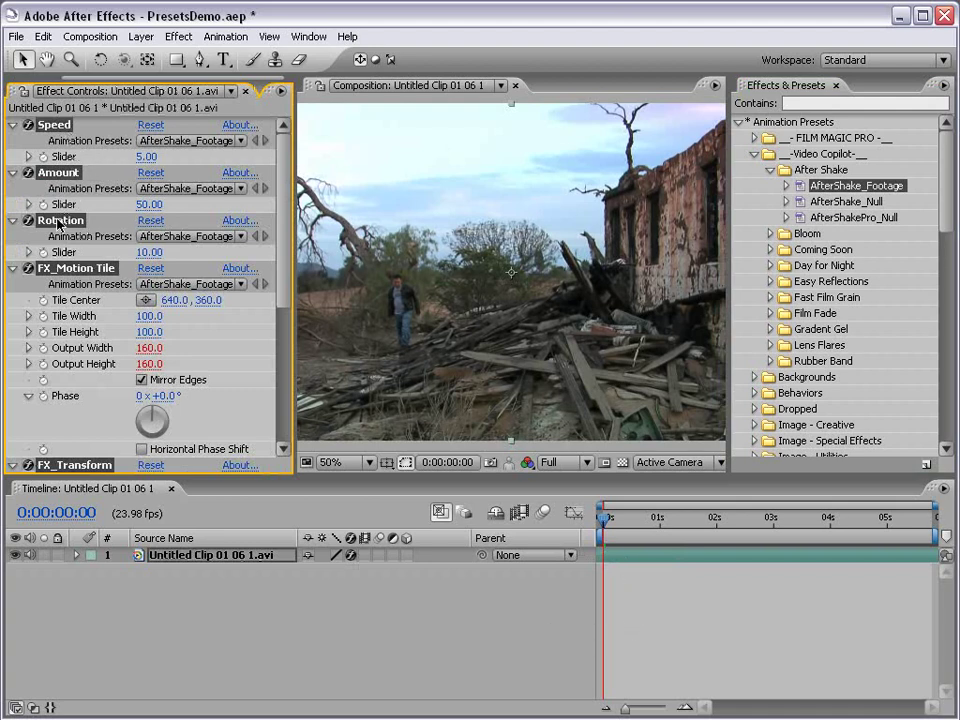
{"action": "left_click", "coordinate": [160, 647]}
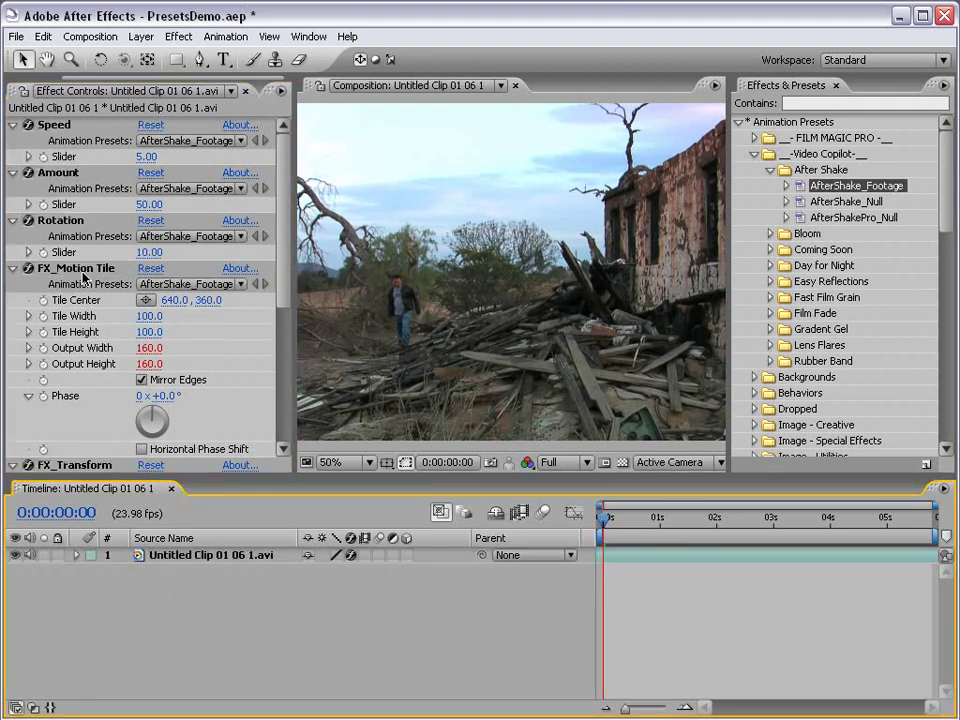
{"action": "left_click", "coordinate": [14, 268]}
{"action": "left_click", "coordinate": [14, 284]}
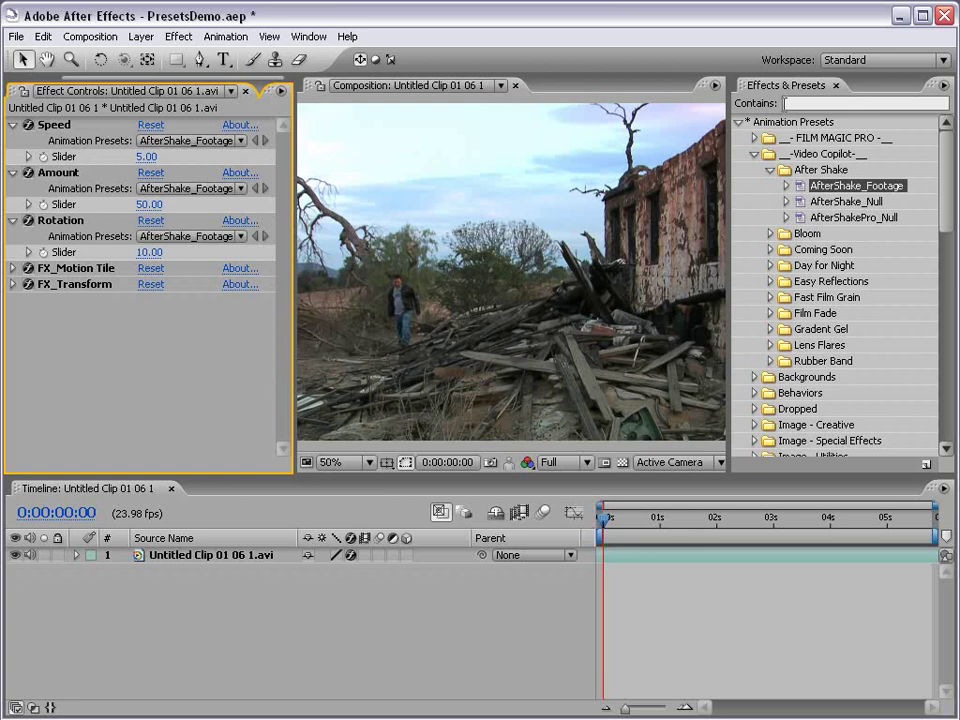
{"action": "key", "text": "KP_0"}
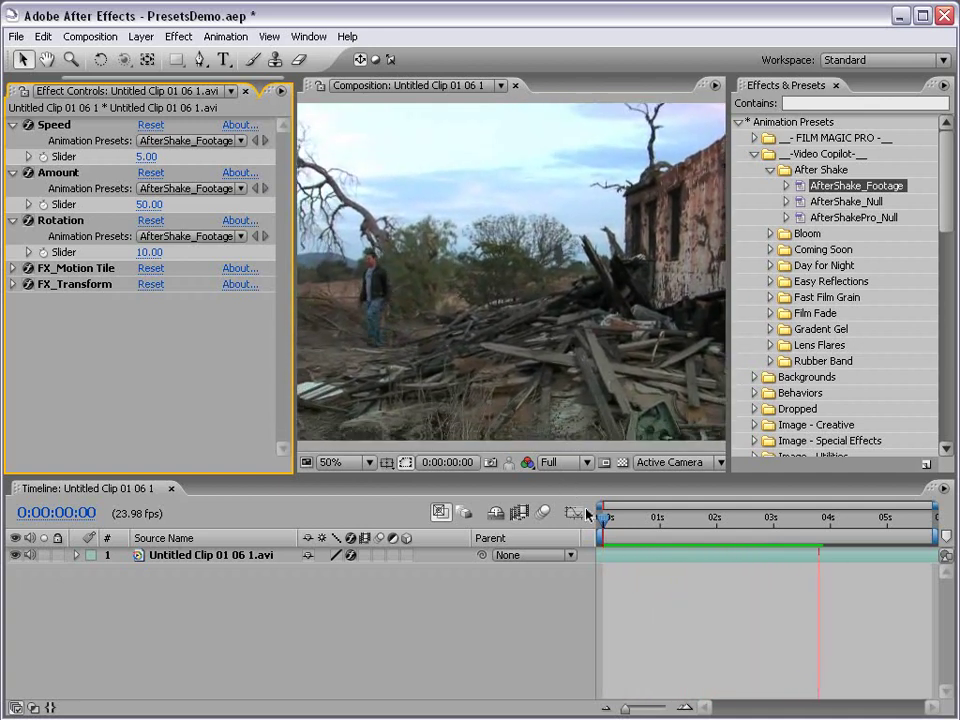
Step: Turn on layer and composition motion blur, then RAM preview the blurred shake
{"action": "left_click", "coordinate": [660, 620]}
{"action": "left_click", "coordinate": [377, 555]}
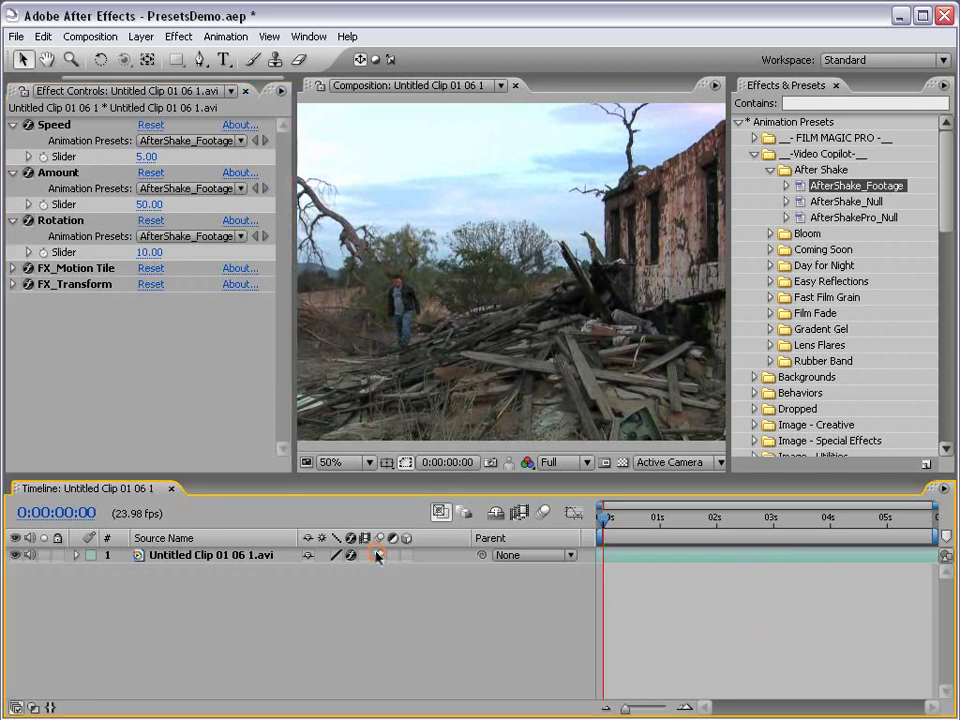
{"action": "left_click", "coordinate": [543, 514]}
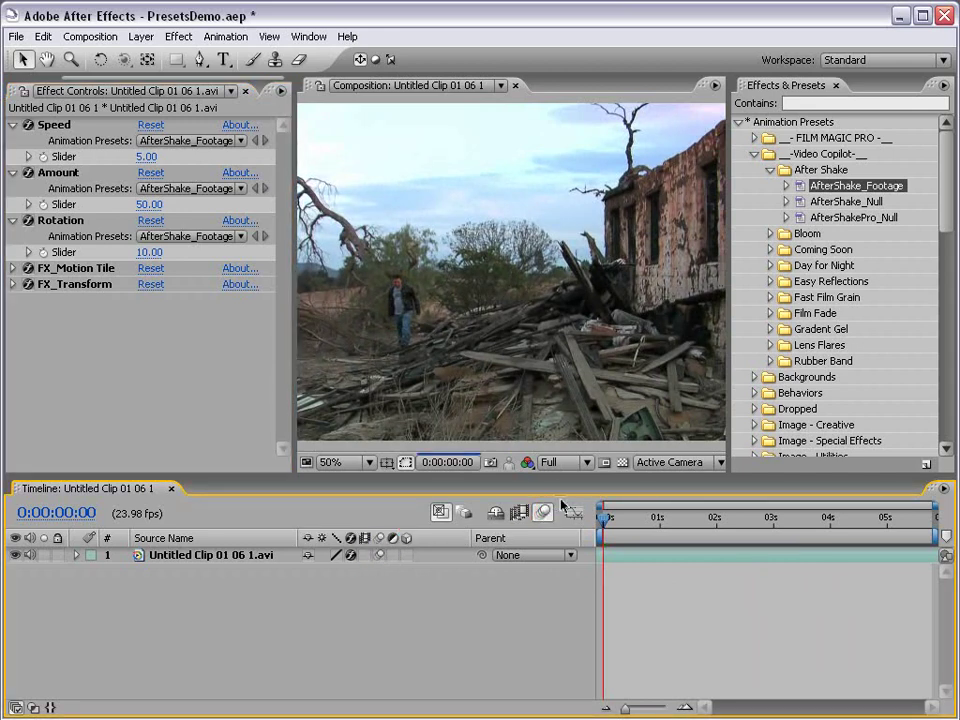
{"action": "key", "text": "KP_0"}
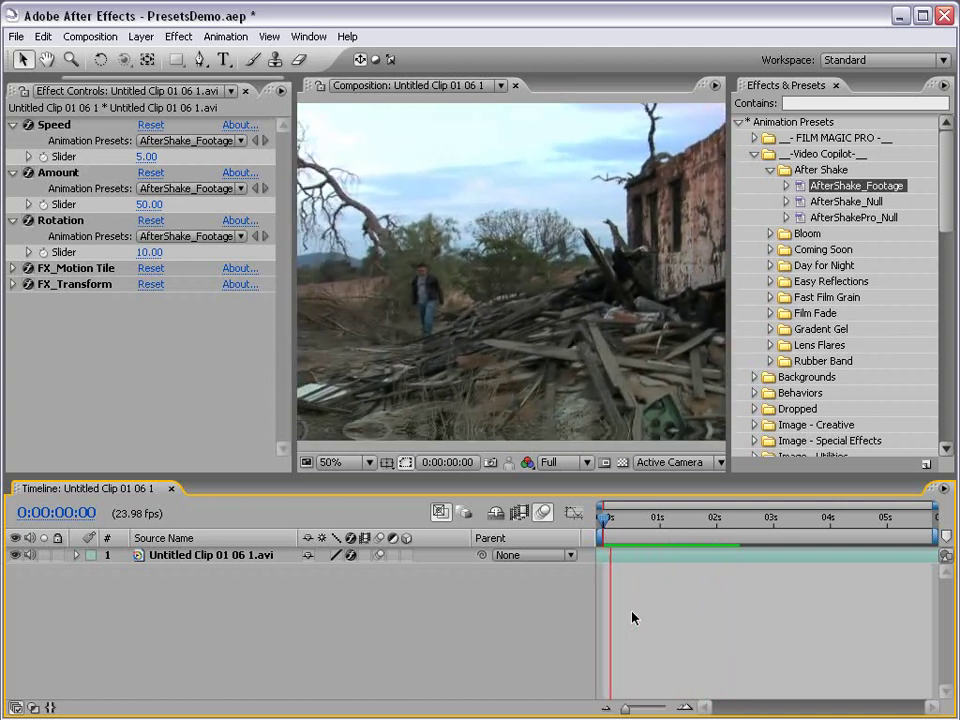
{"action": "key", "text": "space"}
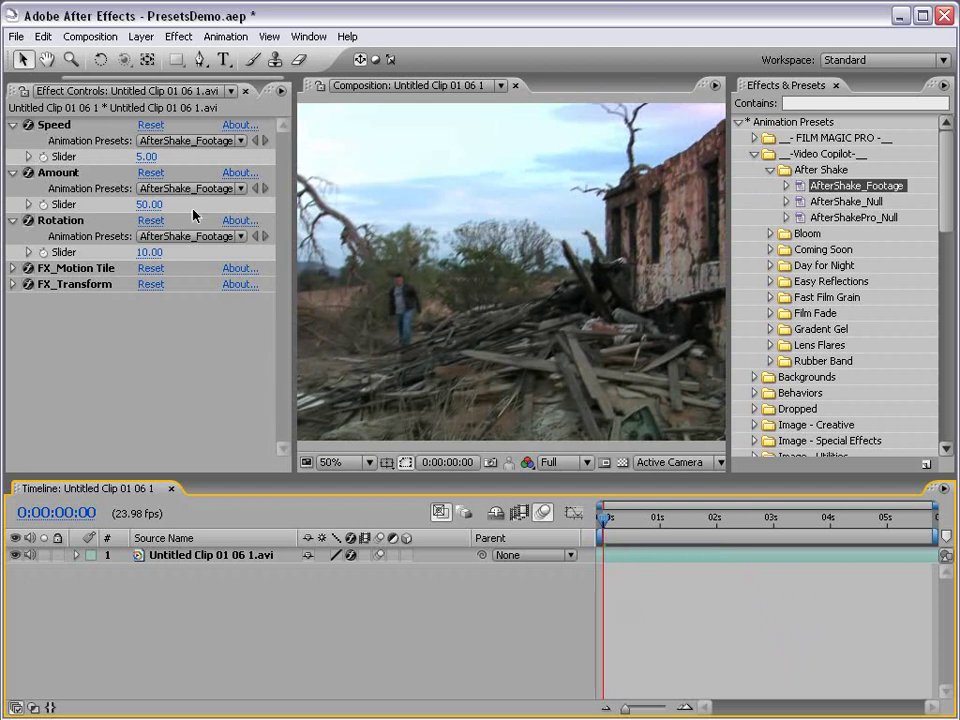
Step: Set the shake Speed slider to 10 and the Amount slider to 100
{"action": "left_click", "coordinate": [145, 156]}
{"action": "type", "text": "15"}
{"action": "key", "text": "Return"}
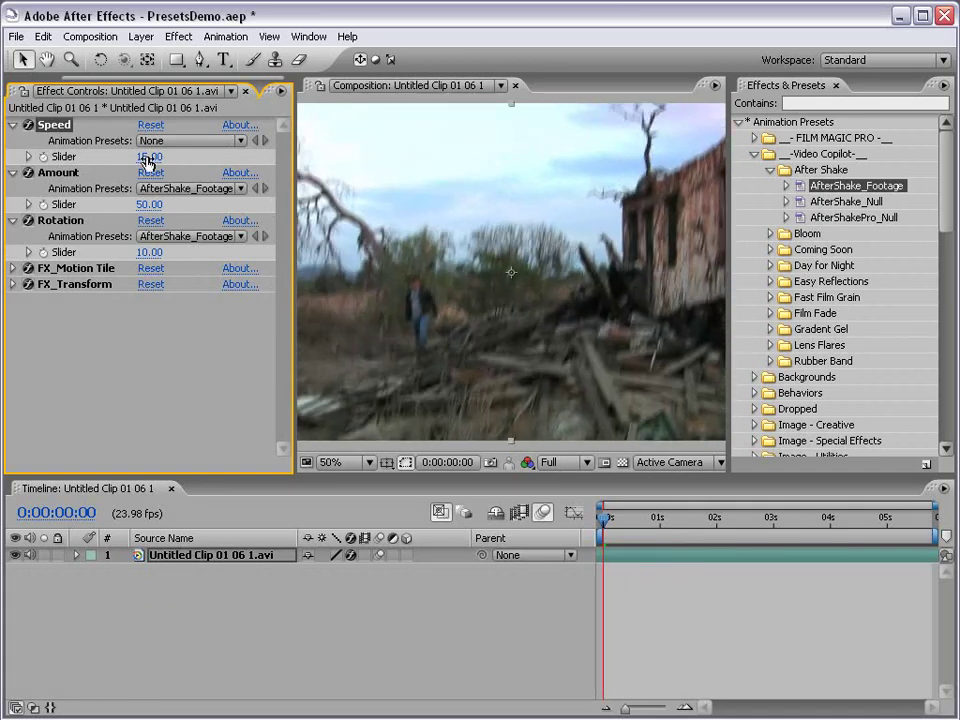
{"action": "left_click", "coordinate": [145, 205]}
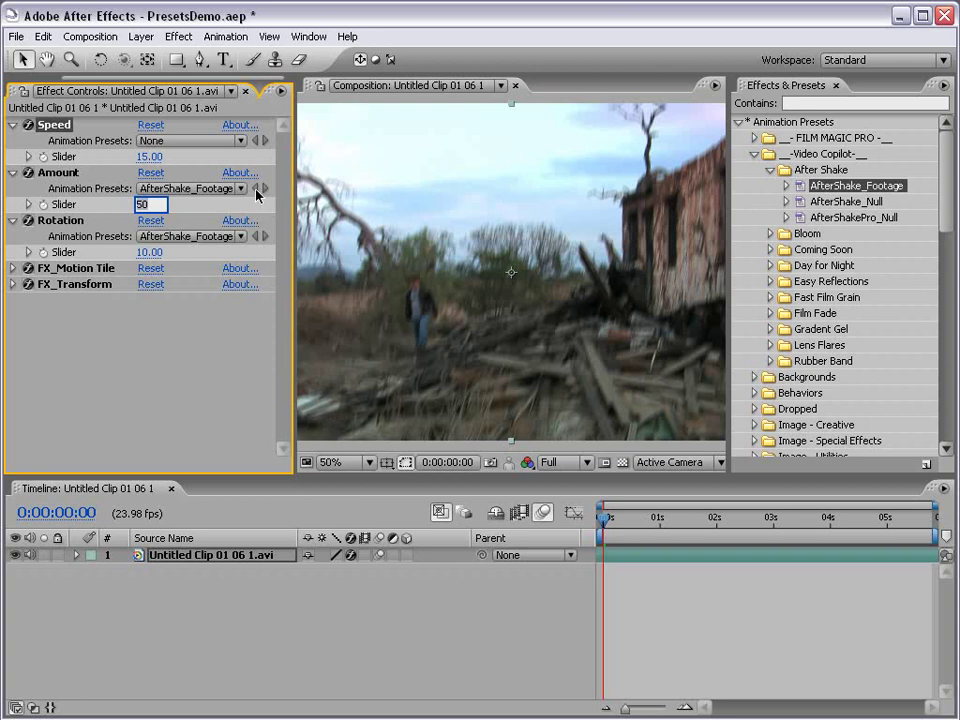
{"action": "type", "text": "100"}
{"action": "key", "text": "Return"}
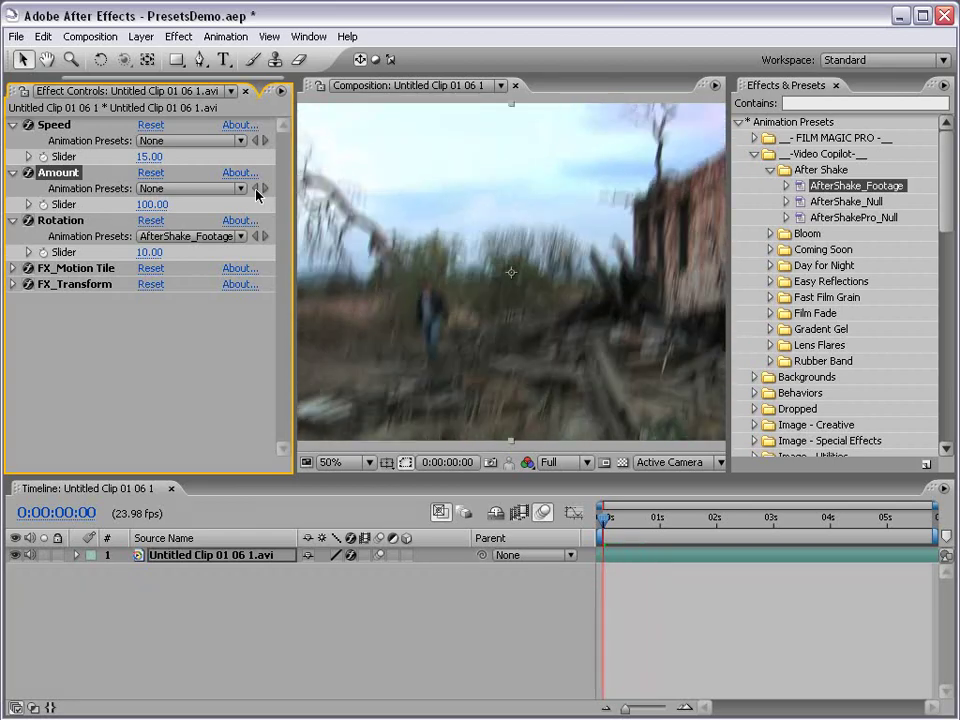
{"action": "left_click", "coordinate": [143, 156]}
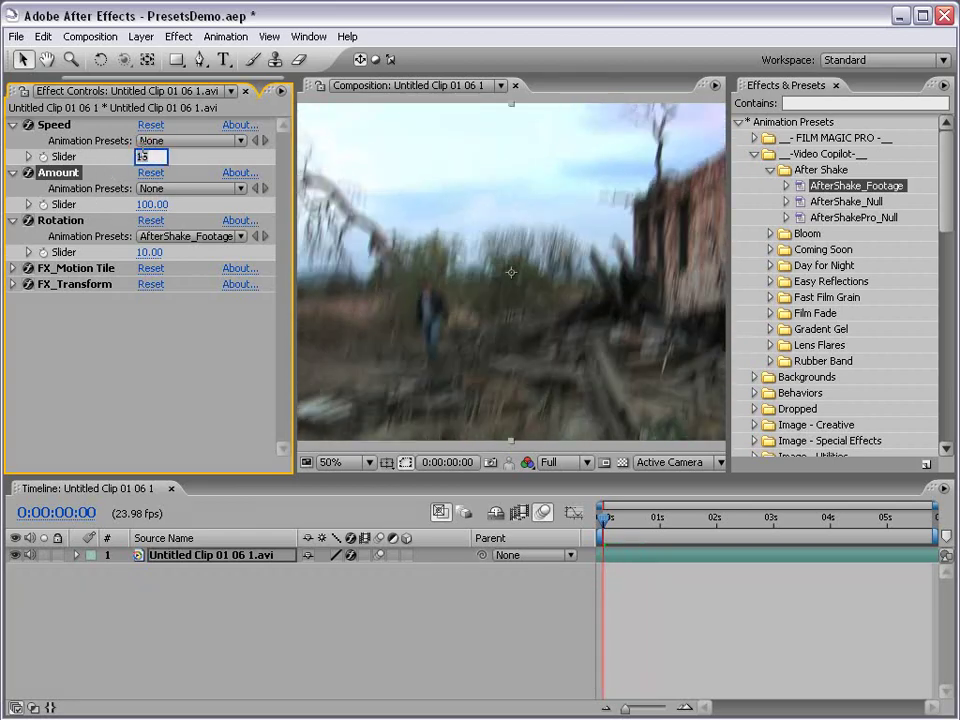
{"action": "type", "text": "10"}
{"action": "key", "text": "Return"}
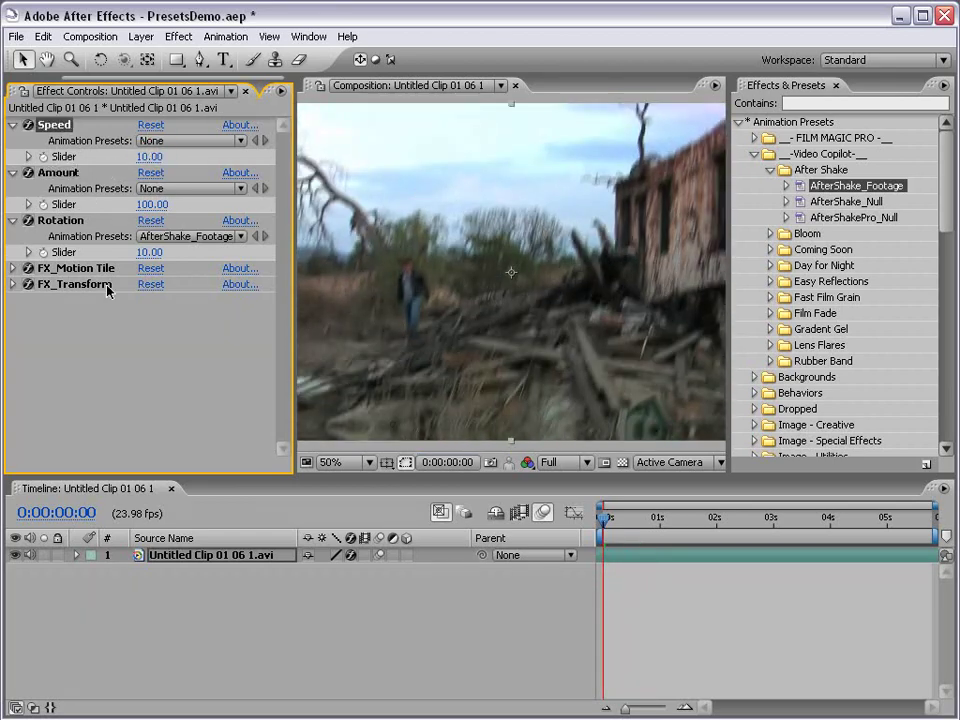
Step: Raise the Rotation slider to 70 for a stronger rotational shake
{"action": "left_click", "coordinate": [148, 253]}
{"action": "type", "text": "10"}
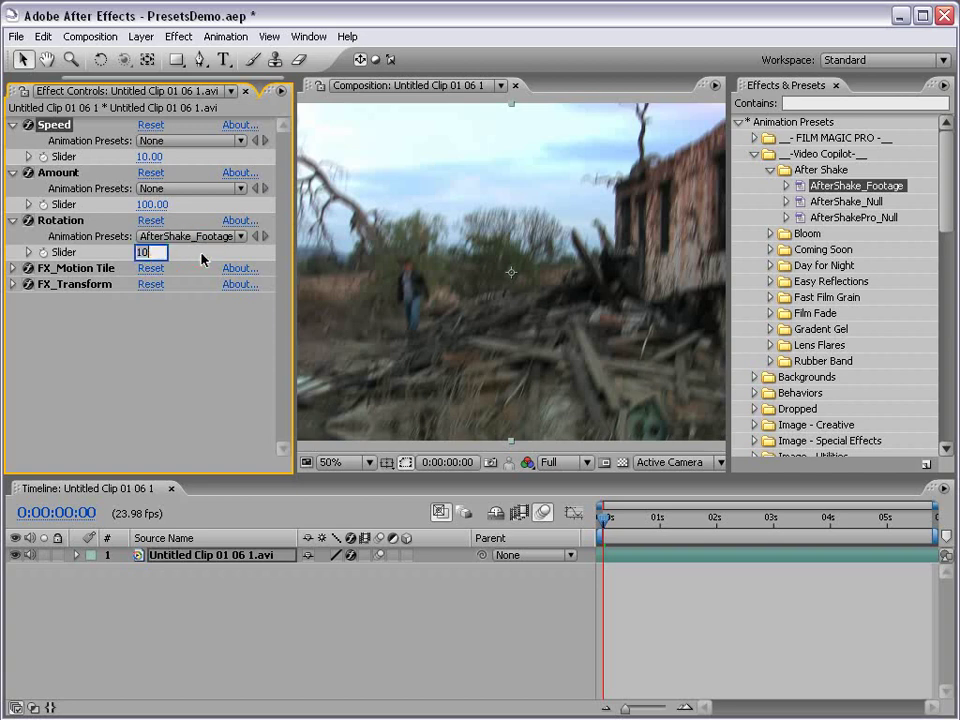
{"action": "key", "text": "BackSpace"}
{"action": "key", "text": "BackSpace"}
{"action": "type", "text": "0"}
{"action": "key", "text": "Return"}
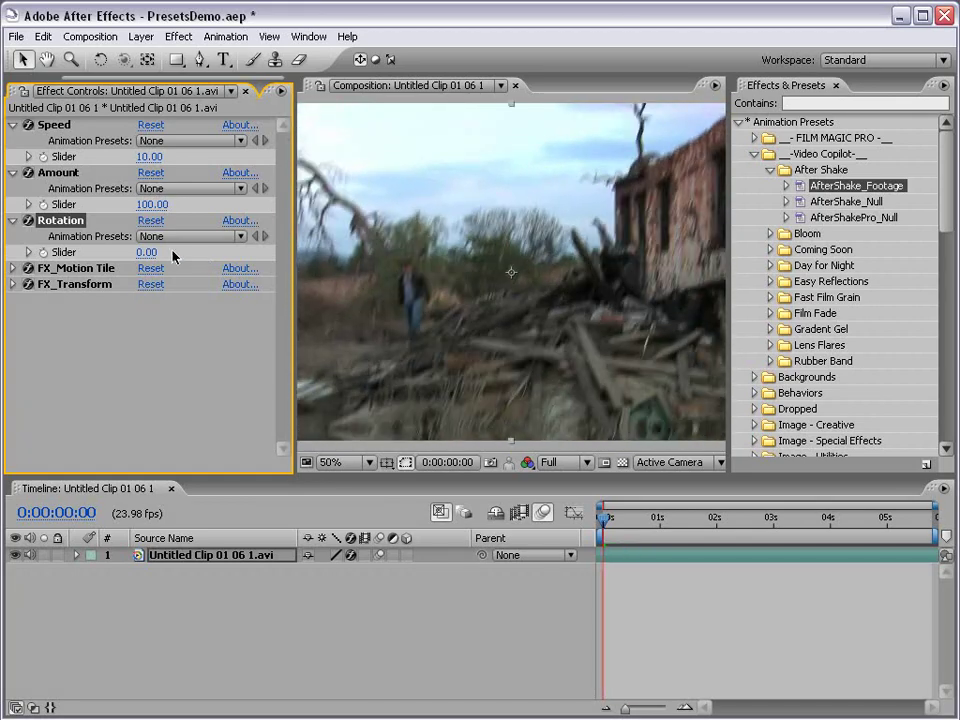
{"action": "left_click_drag", "start_coordinate": [158, 252], "coordinate": [208, 245]}
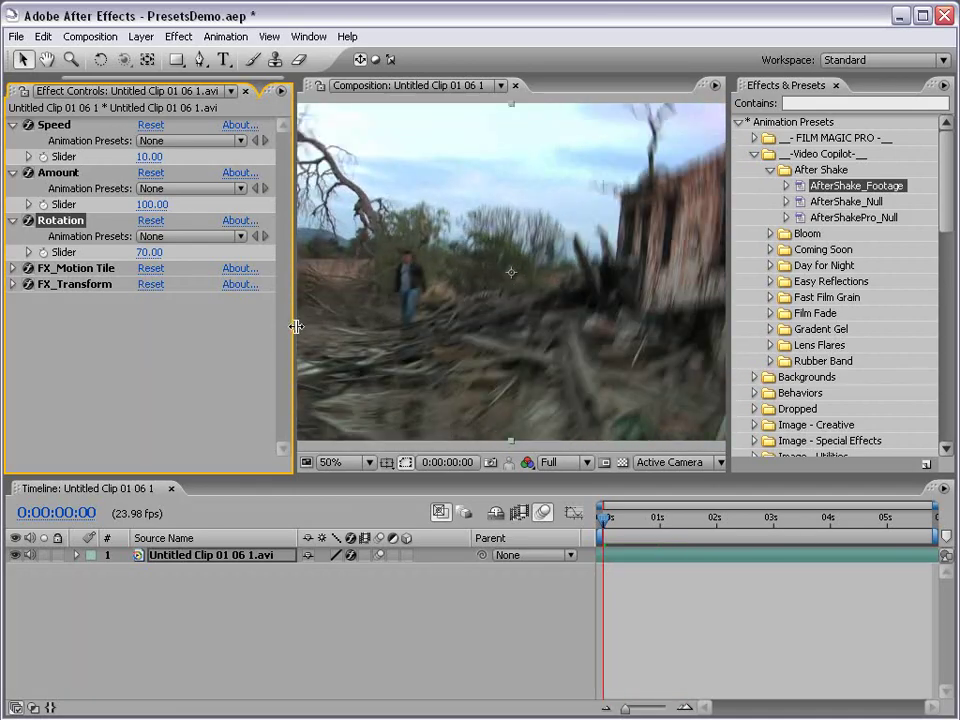
{"action": "left_click_drag", "start_coordinate": [295, 328], "coordinate": [169, 328]}
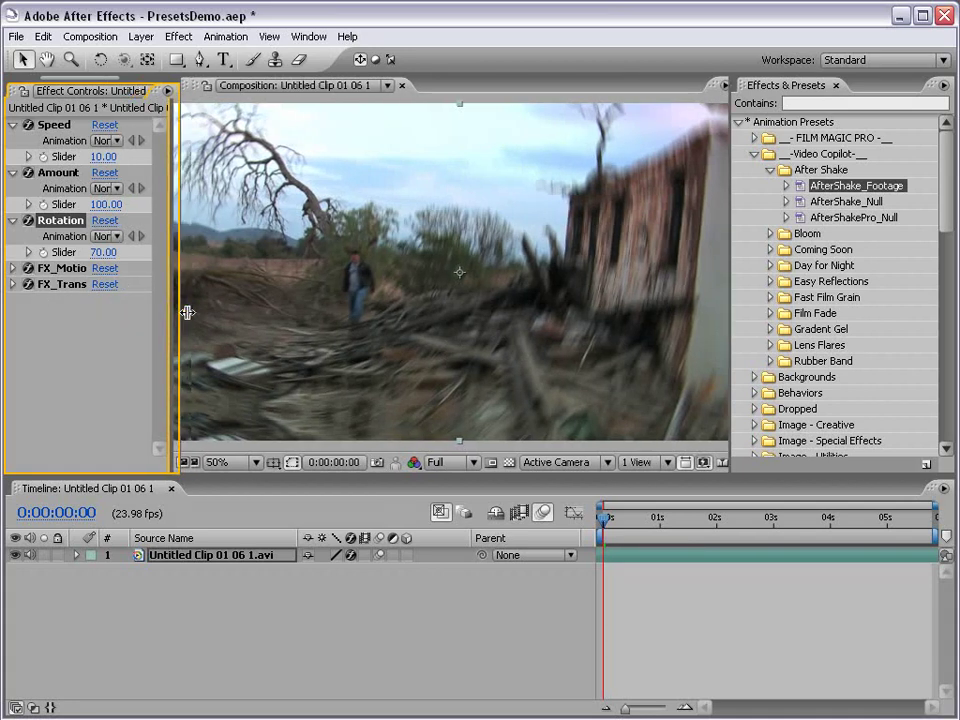
Step: Select all effects on the desert clip in Effect Controls with Ctrl+A and delete them
{"action": "left_click_drag", "start_coordinate": [171, 312], "coordinate": [219, 313]}
{"action": "scroll", "coordinate": [430, 282], "scroll_direction": "down", "scroll_amount": 2}
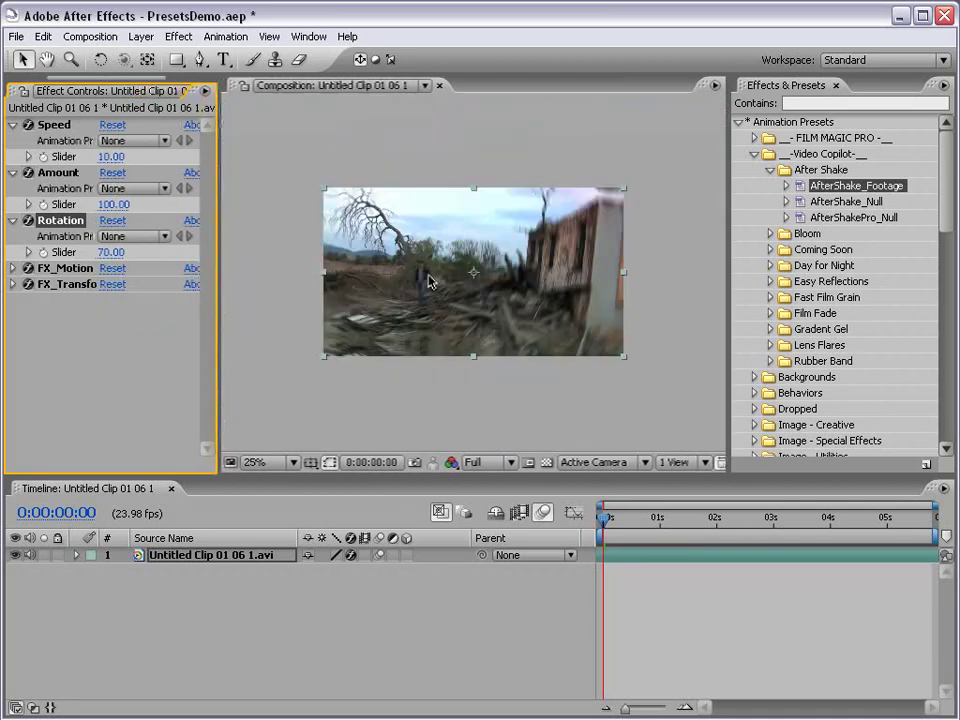
{"action": "scroll", "coordinate": [430, 282], "scroll_direction": "up", "scroll_amount": 2}
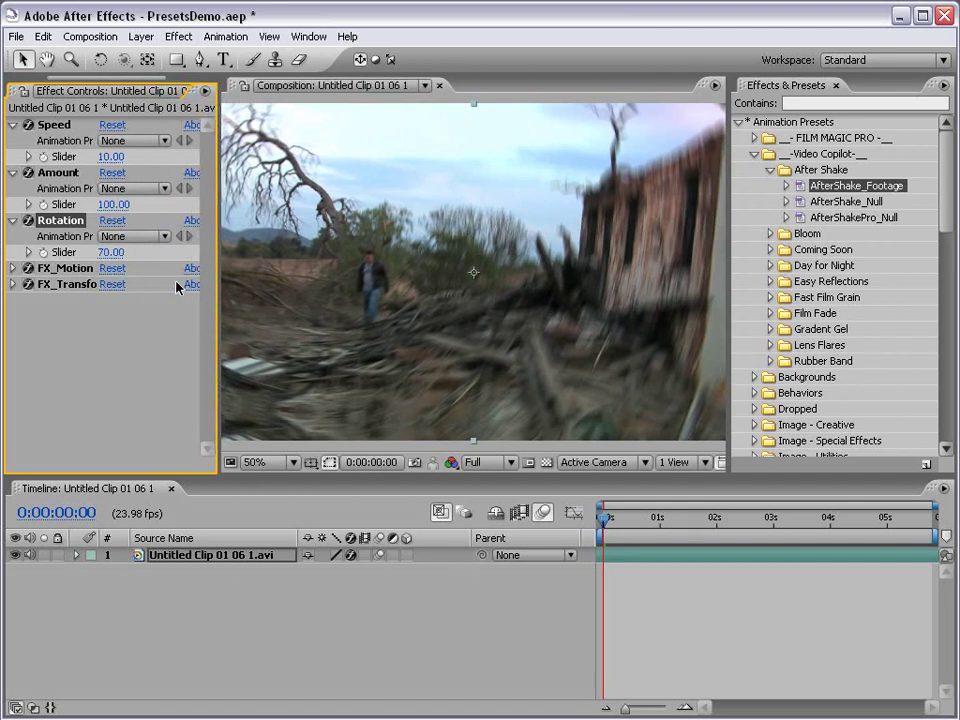
{"action": "left_click", "coordinate": [140, 316]}
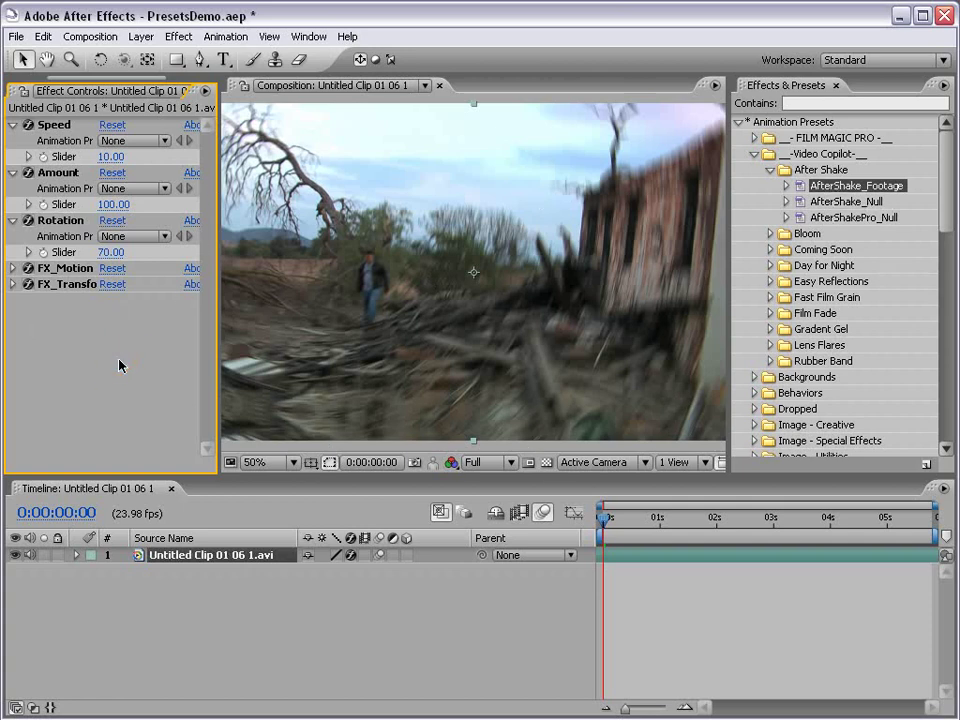
{"action": "key", "text": "ctrl+a"}
{"action": "key", "text": "Delete"}
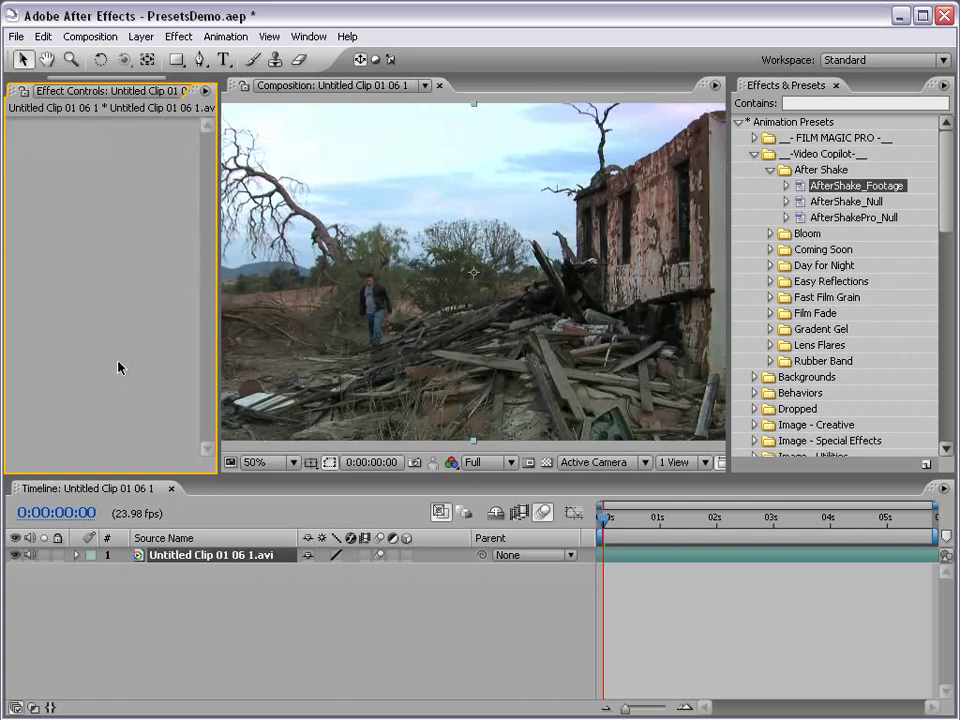
{"action": "left_click", "coordinate": [667, 573]}
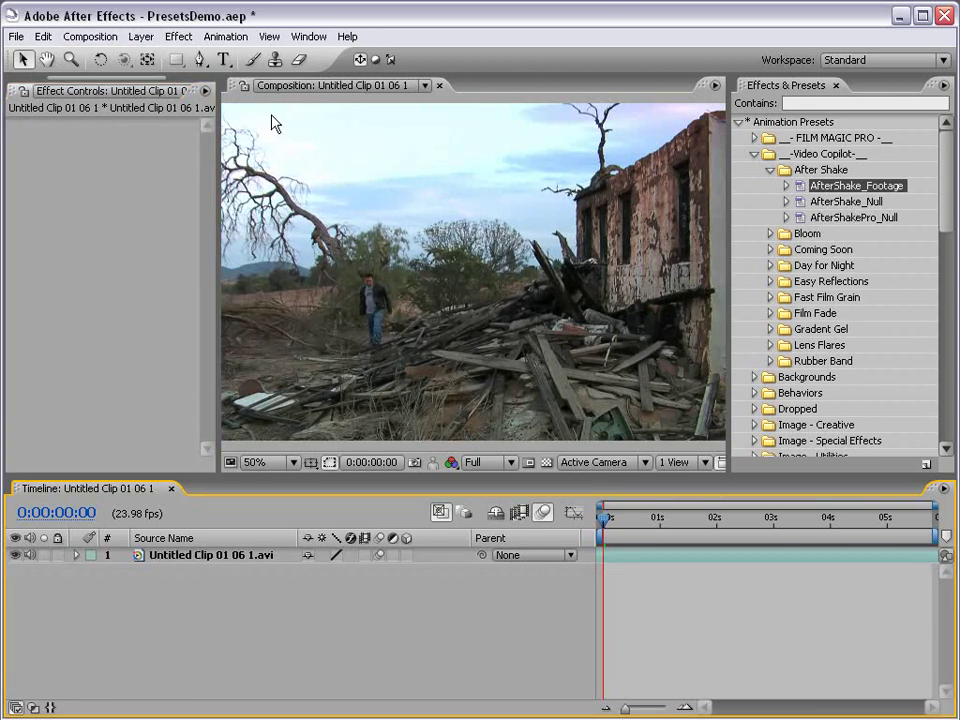
Step: Create a Null 1 layer and apply the AfterShake_Null preset to it
{"action": "left_click", "coordinate": [141, 36]}
{"action": "mouse_move", "coordinate": [152, 58]}
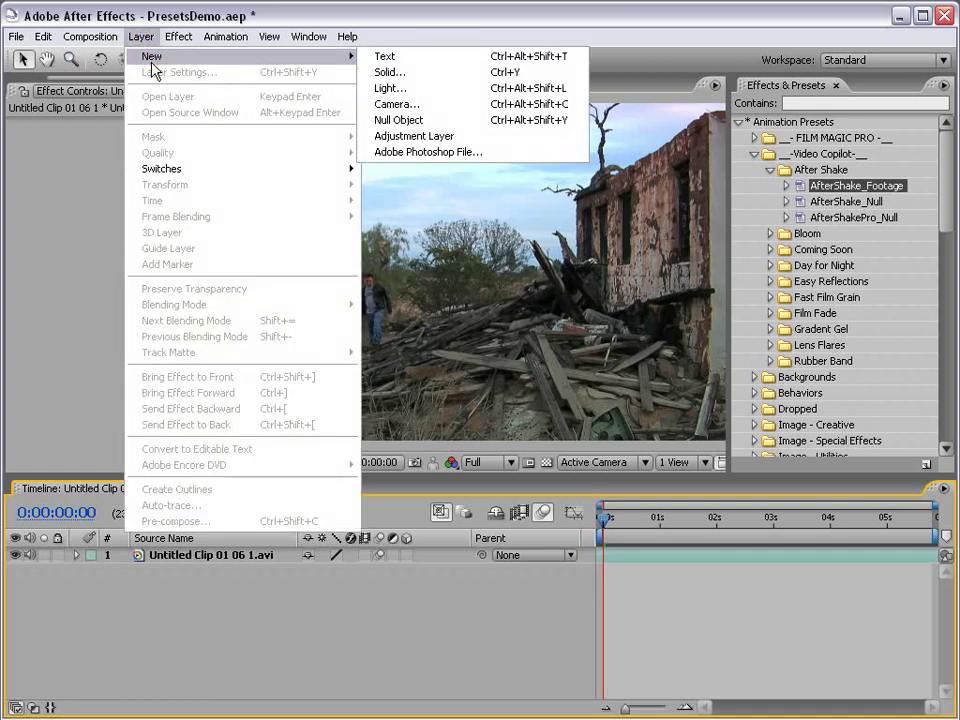
{"action": "left_click", "coordinate": [443, 121]}
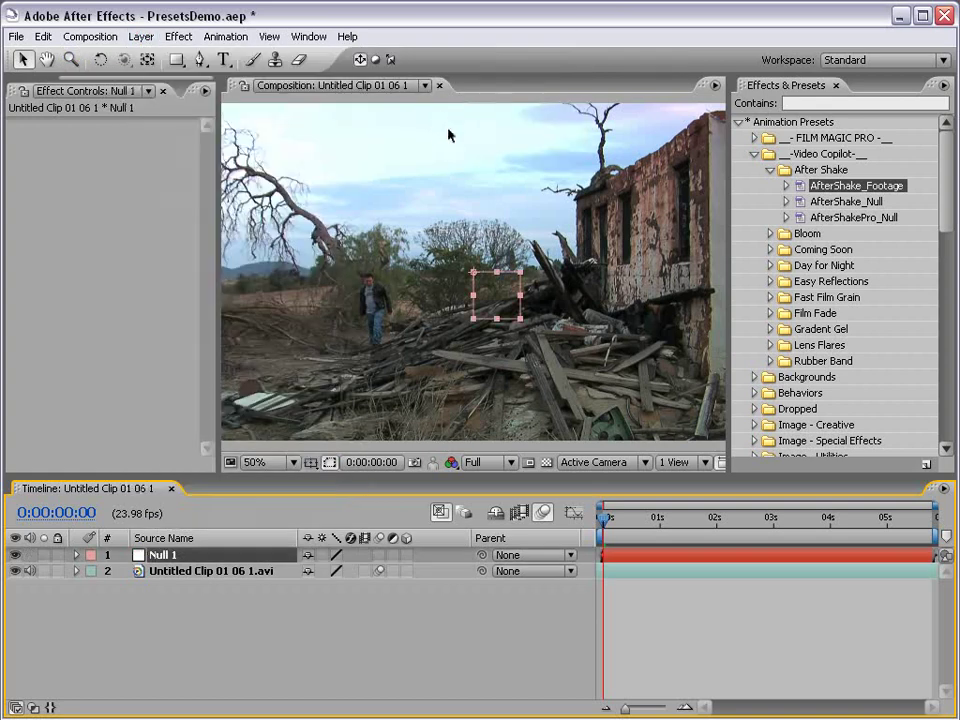
{"action": "left_click_drag", "start_coordinate": [838, 205], "coordinate": [620, 558]}
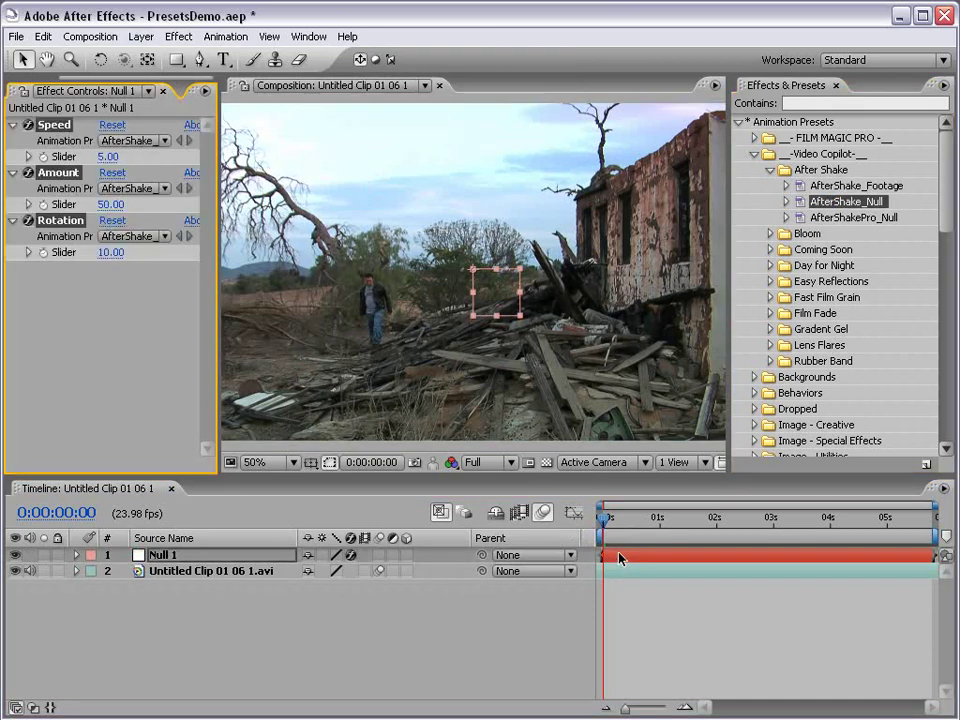
Step: Parent the desert clip to Null 1 and move the current time to about two seconds
{"action": "left_click", "coordinate": [165, 571]}
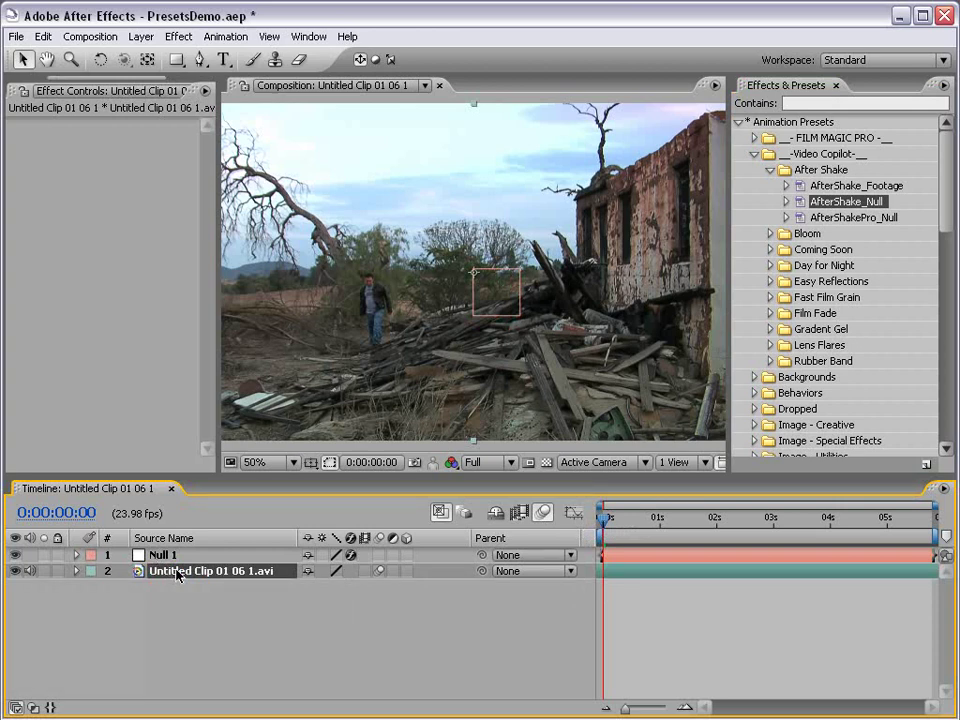
{"action": "left_click", "coordinate": [161, 555]}
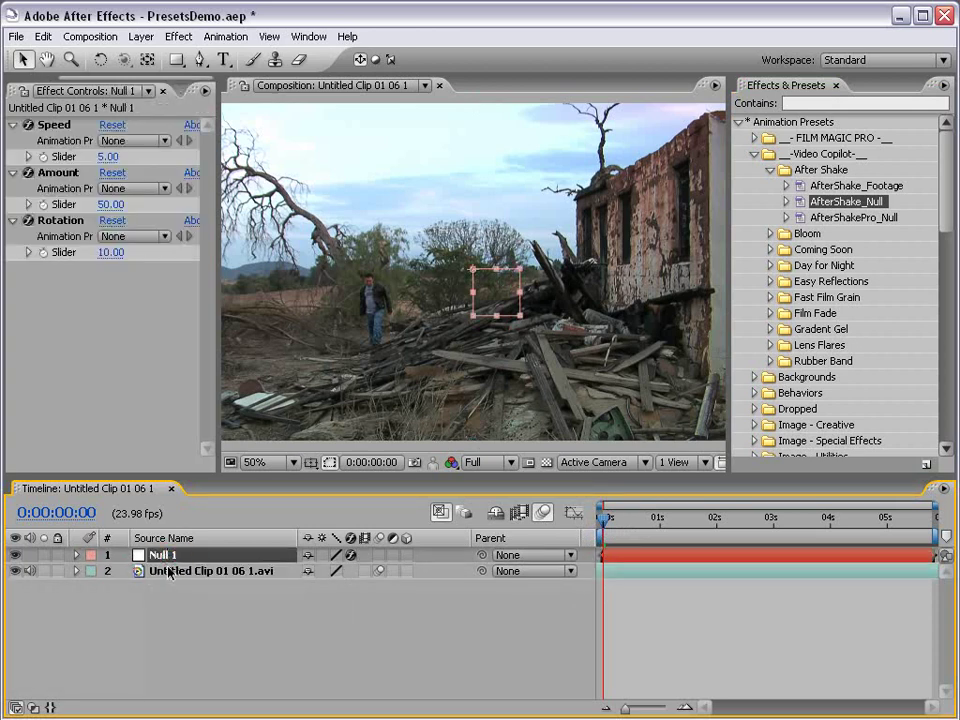
{"action": "left_click", "coordinate": [168, 571]}
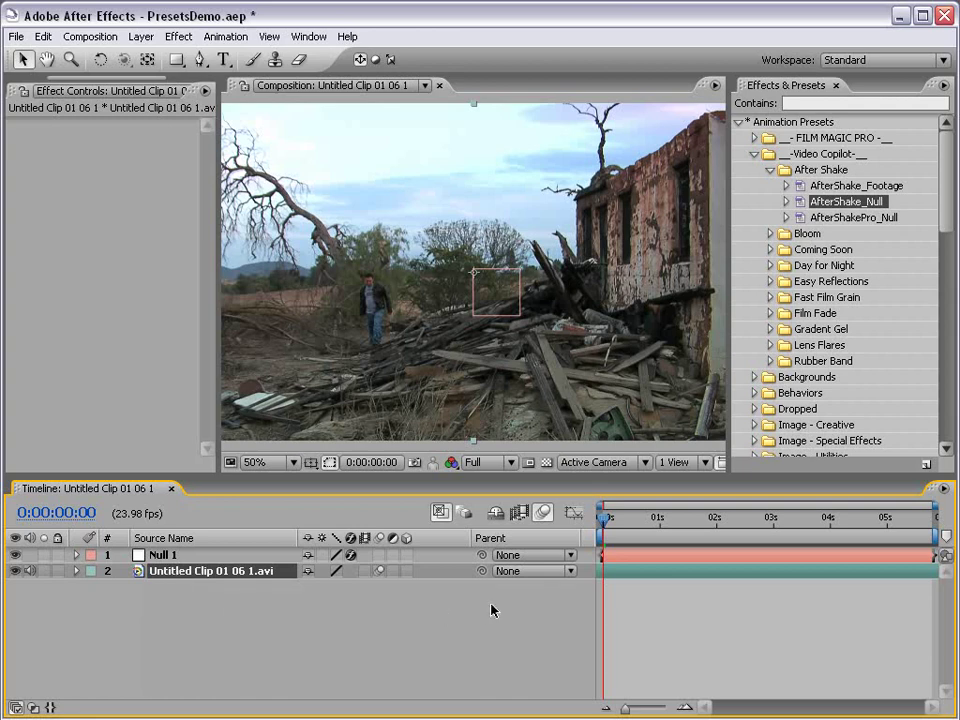
{"action": "left_click", "coordinate": [165, 555]}
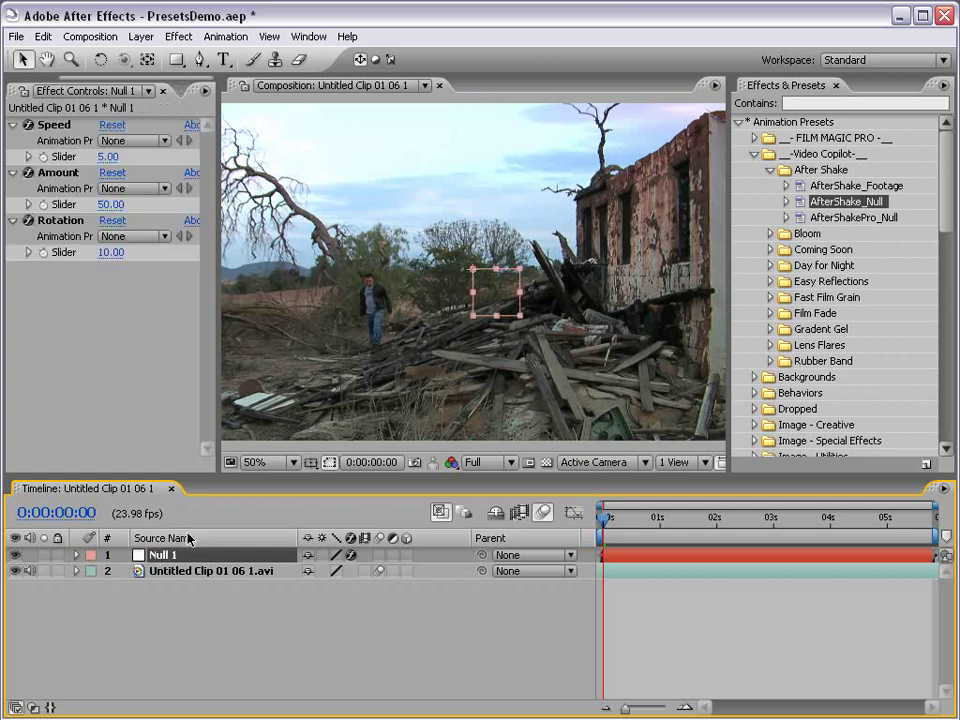
{"action": "left_click", "coordinate": [180, 571]}
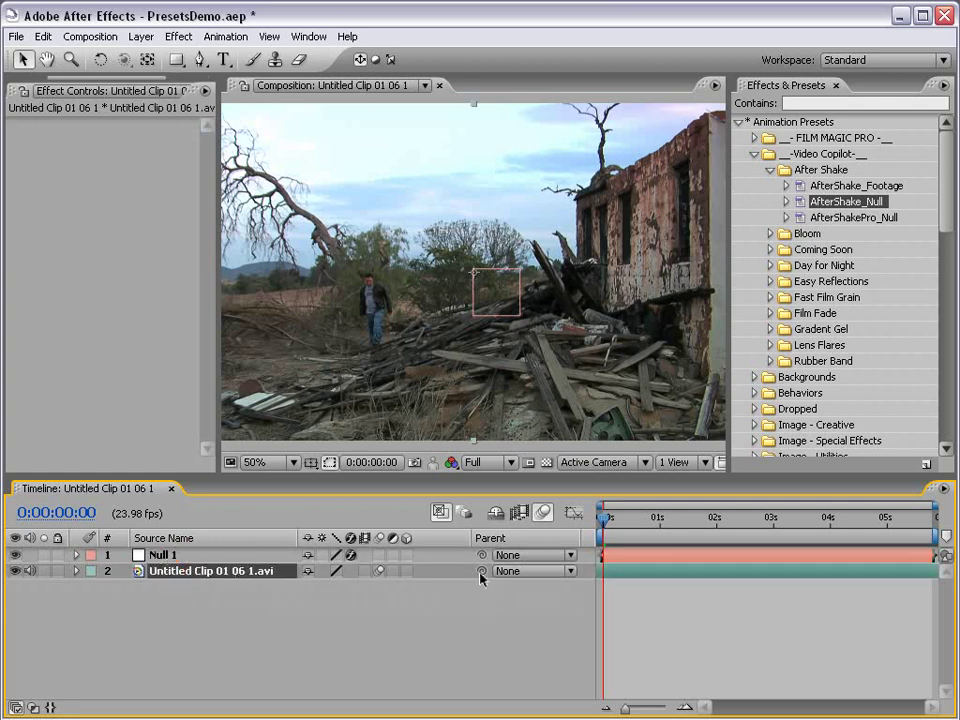
{"action": "left_click_drag", "start_coordinate": [481, 571], "coordinate": [163, 556]}
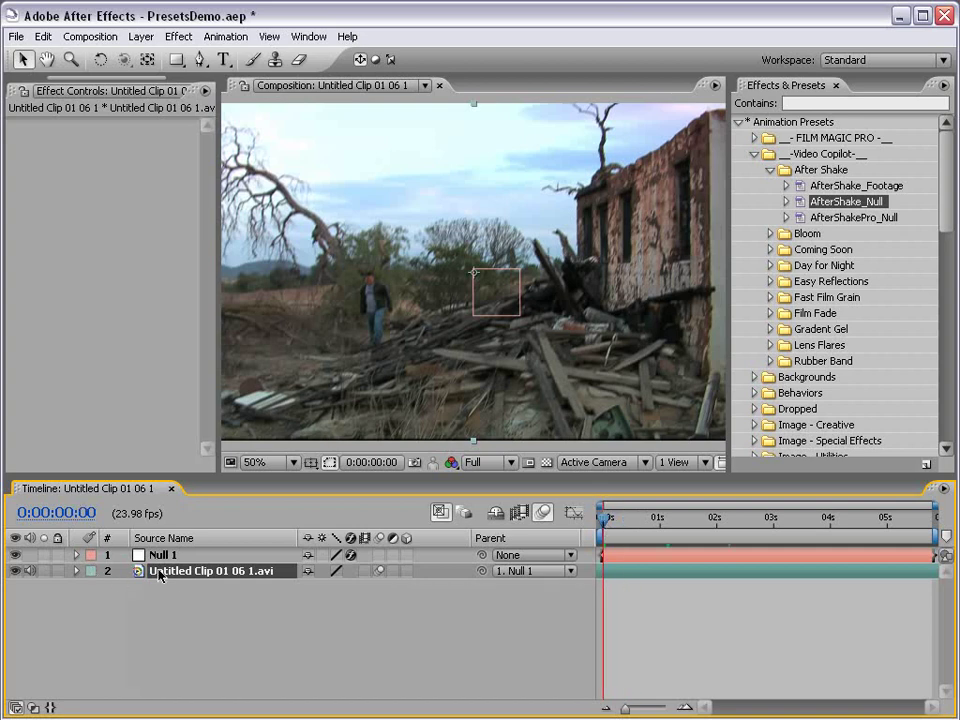
{"action": "left_click", "coordinate": [190, 560]}
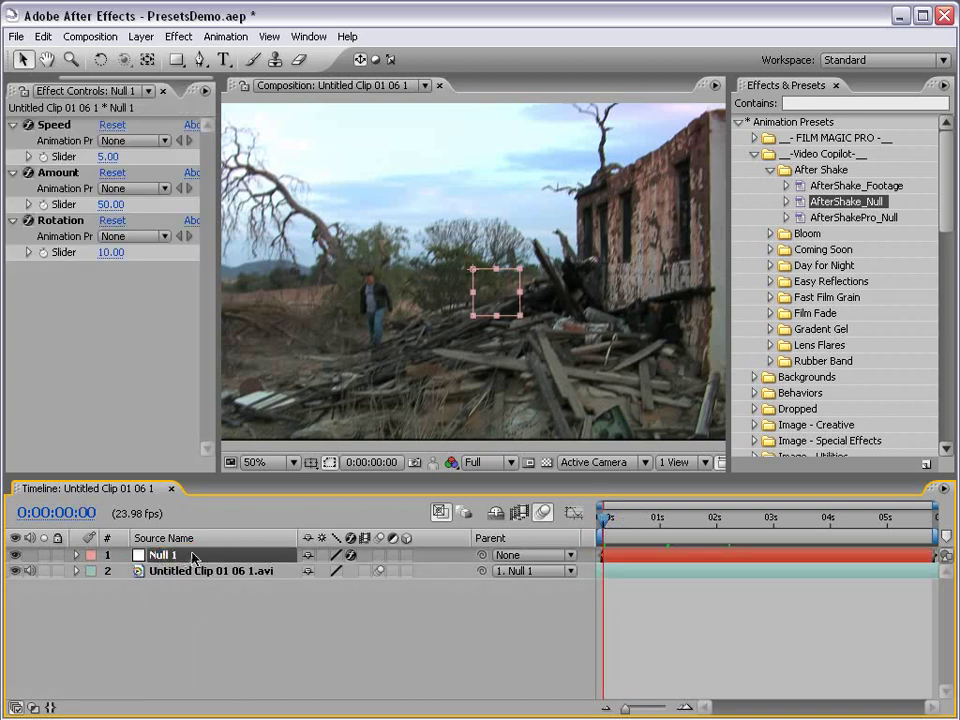
{"action": "left_click", "coordinate": [262, 590]}
{"action": "left_click_drag", "start_coordinate": [610, 522], "coordinate": [752, 522]}
Step: RAM preview the parented shake, then zoom the viewer out to 25% to see the black edges
{"action": "key", "text": "KP_0"}
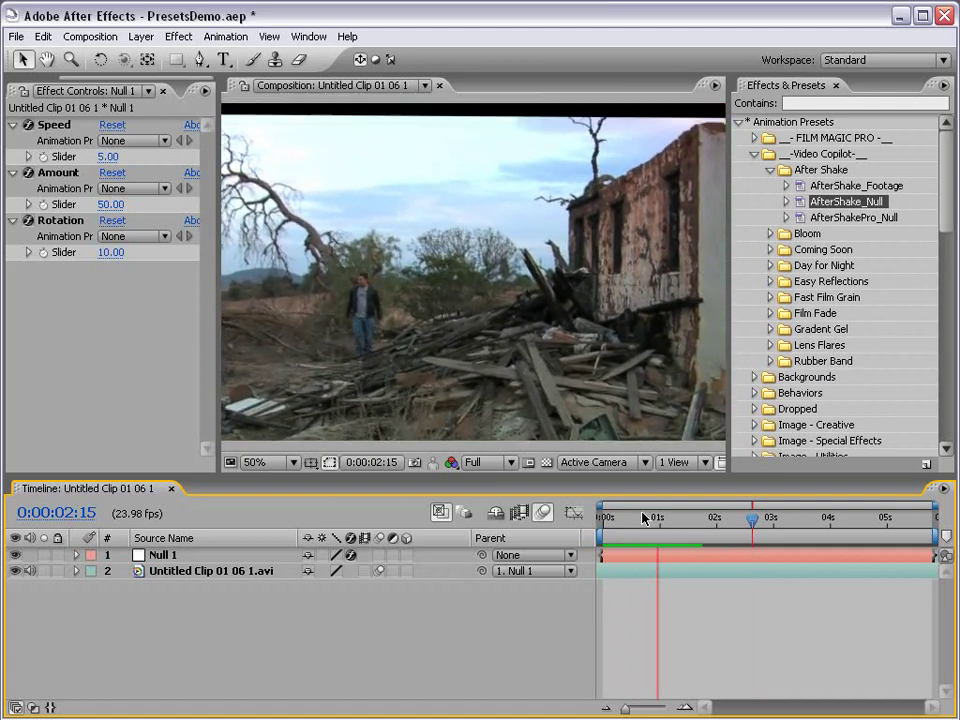
{"action": "key", "text": "space"}
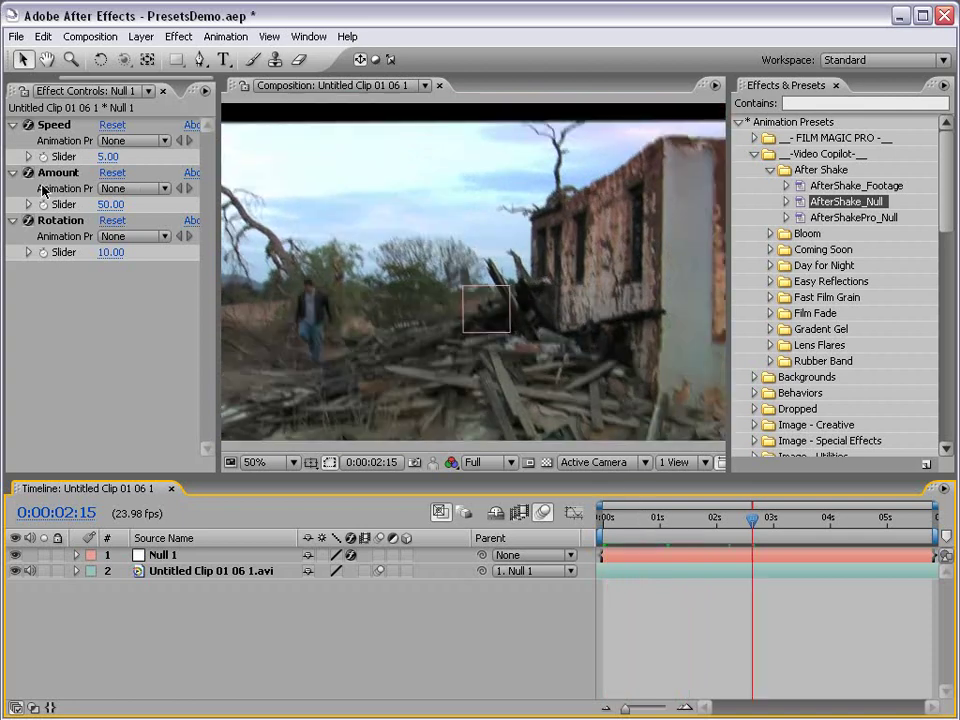
{"action": "left_click", "coordinate": [161, 563]}
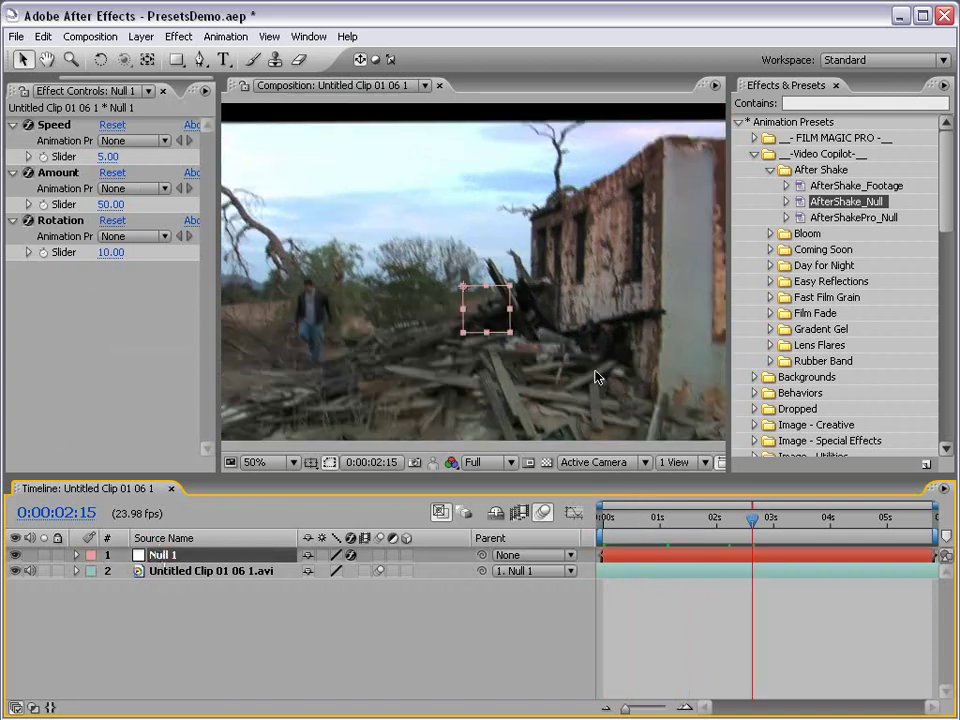
{"action": "key", "text": "comma"}
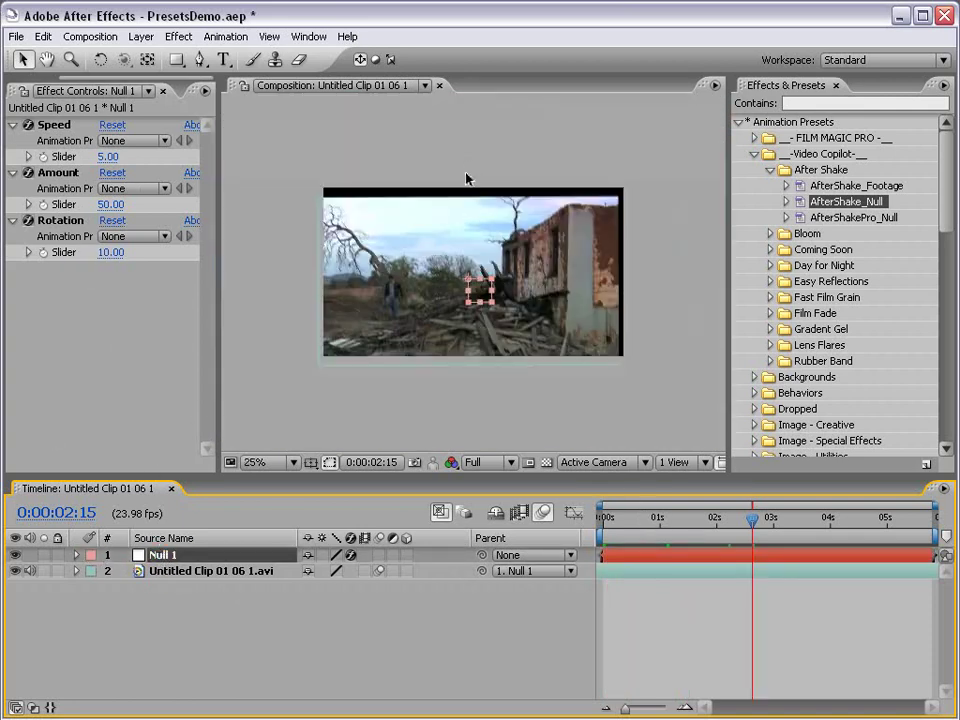
{"action": "left_click", "coordinate": [211, 574]}
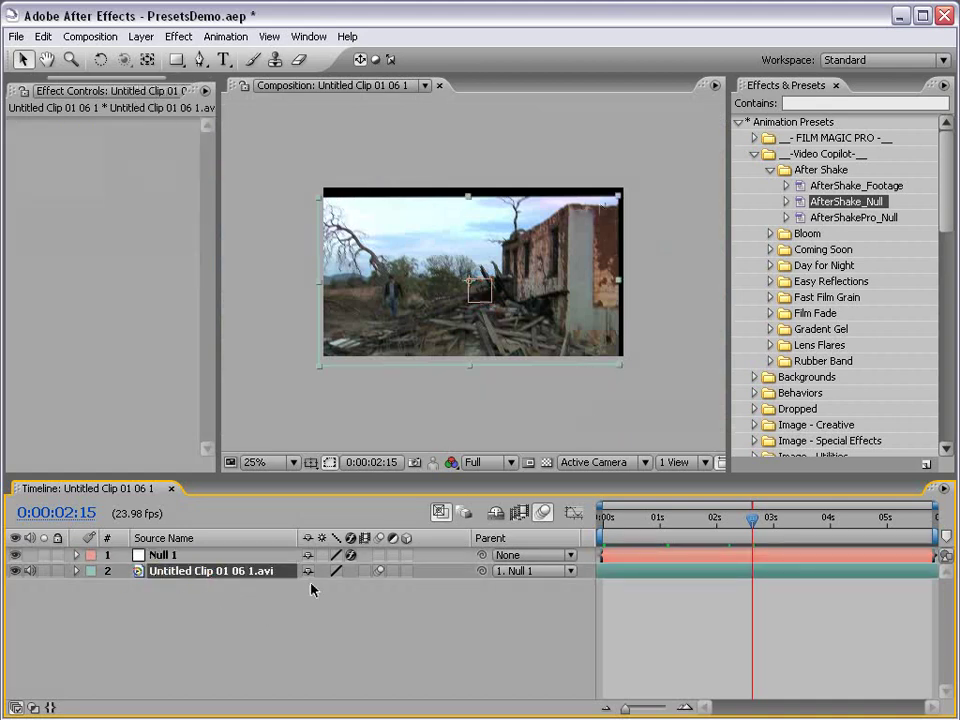
Step: Add Motion Tile to the desert clip with Mirror Edges, Output Width 160 and Output Height 170
{"action": "left_click", "coordinate": [179, 36]}
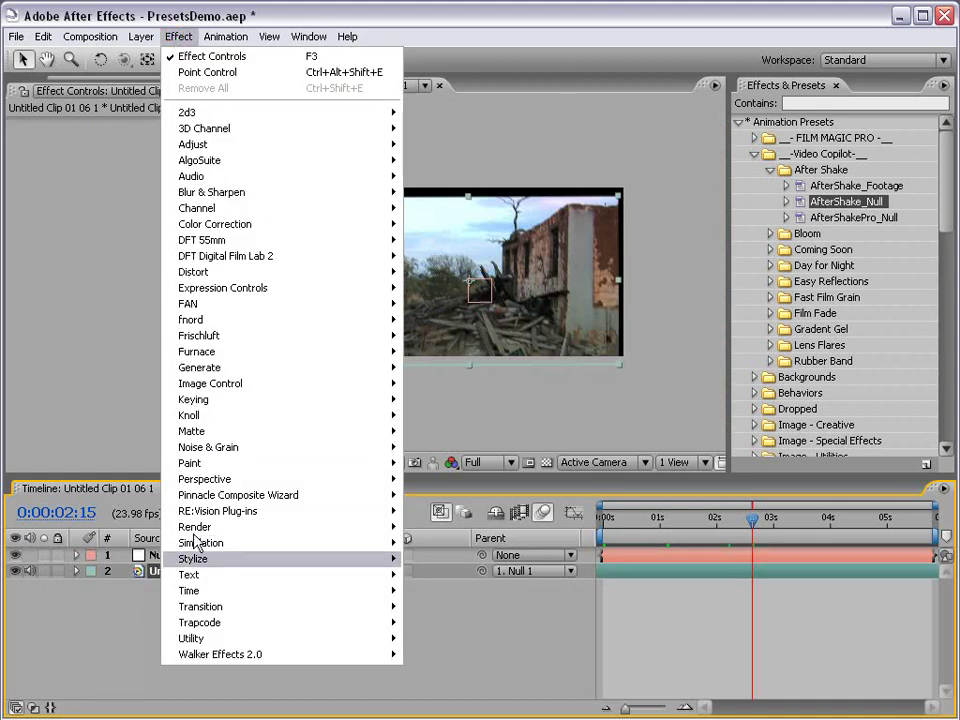
{"action": "mouse_move", "coordinate": [210, 559]}
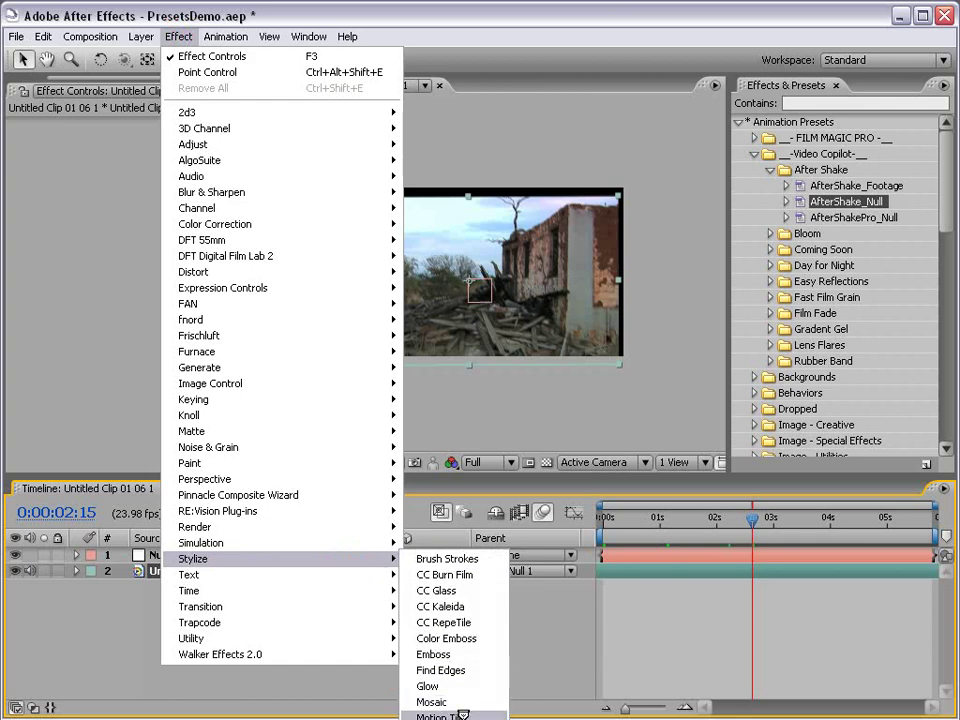
{"action": "left_click", "coordinate": [433, 714]}
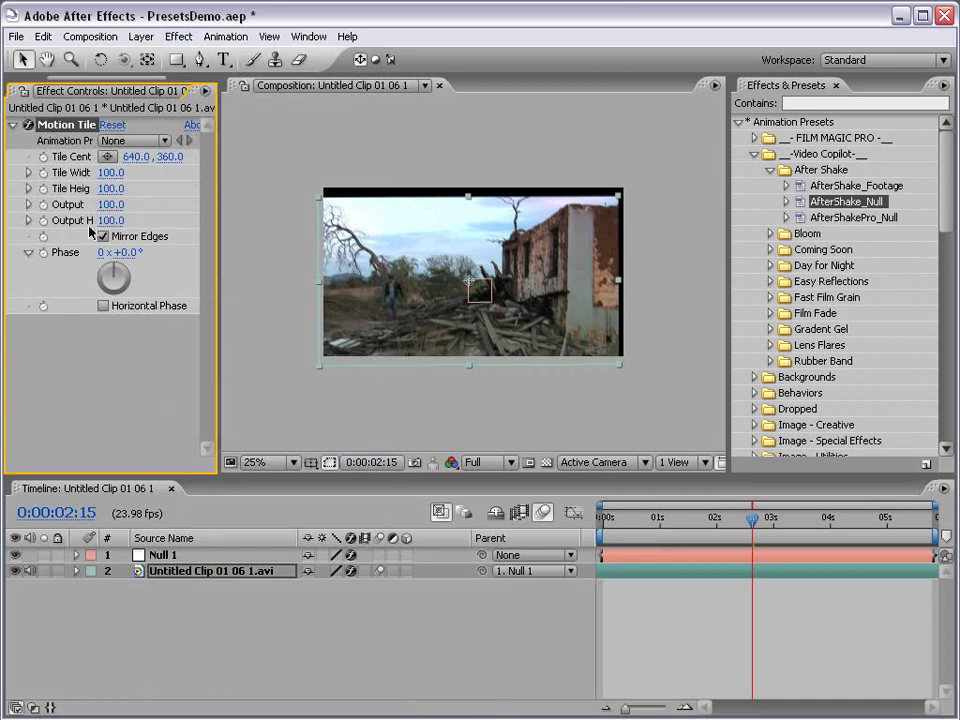
{"action": "mouse_move", "coordinate": [101, 220]}
{"action": "left_mouse_down"}
{"action": "mouse_move", "coordinate": [122, 220]}
{"action": "mouse_move", "coordinate": [108, 204]}
{"action": "left_mouse_up"}
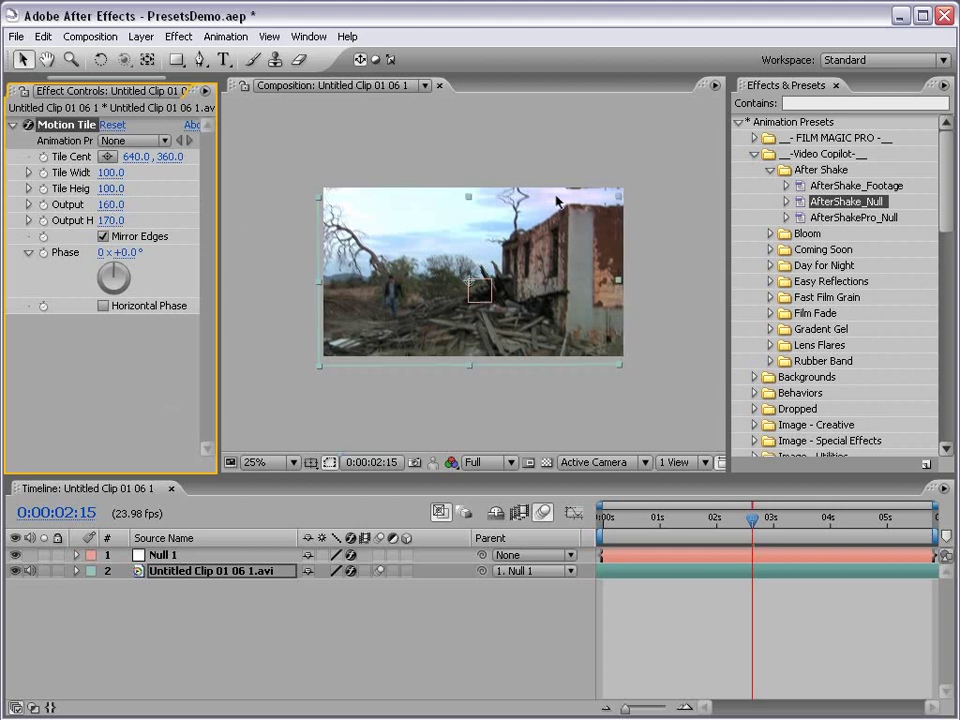
{"action": "left_click", "coordinate": [631, 518]}
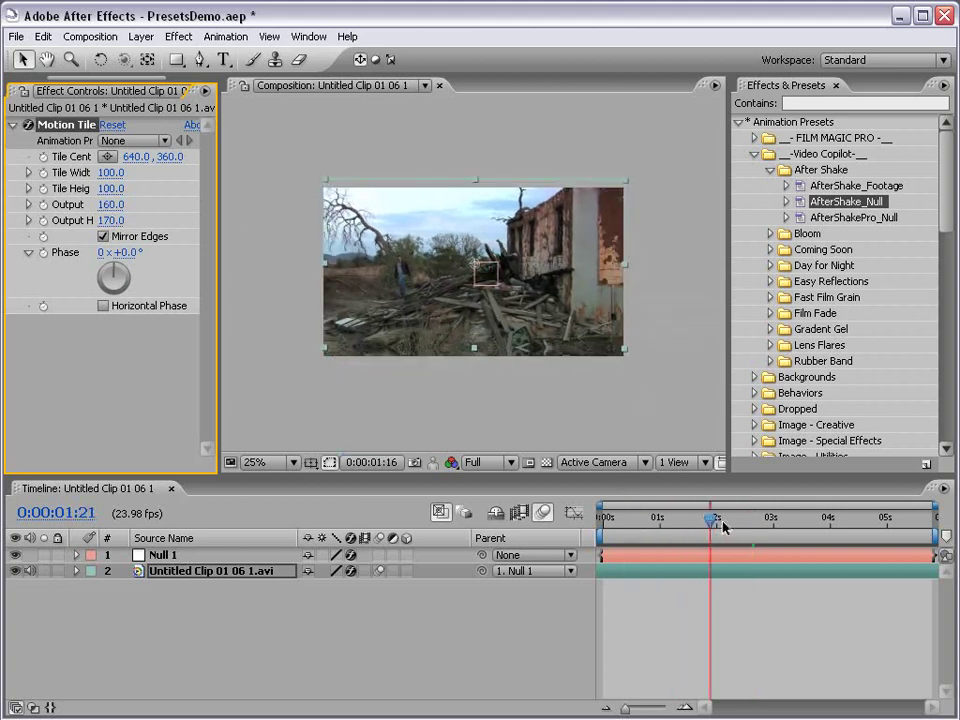